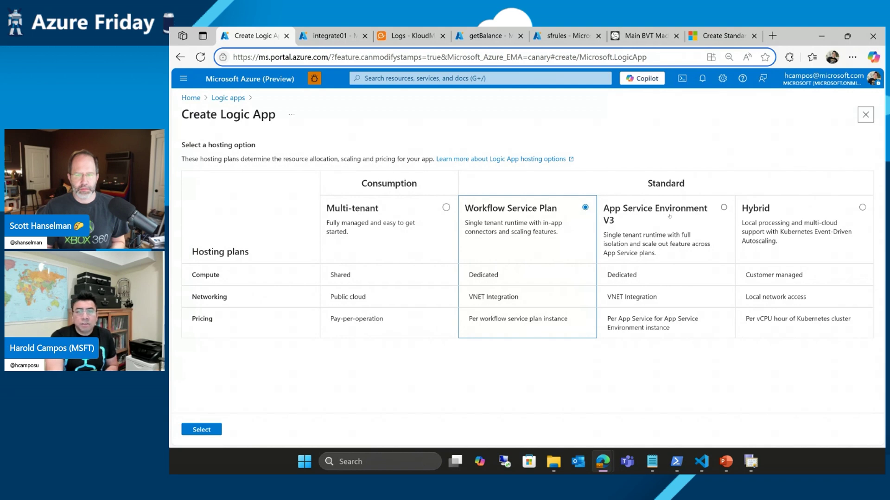
Choose the Hybrid hosting option for the new logic app and name it integrate02.
click(823, 214)
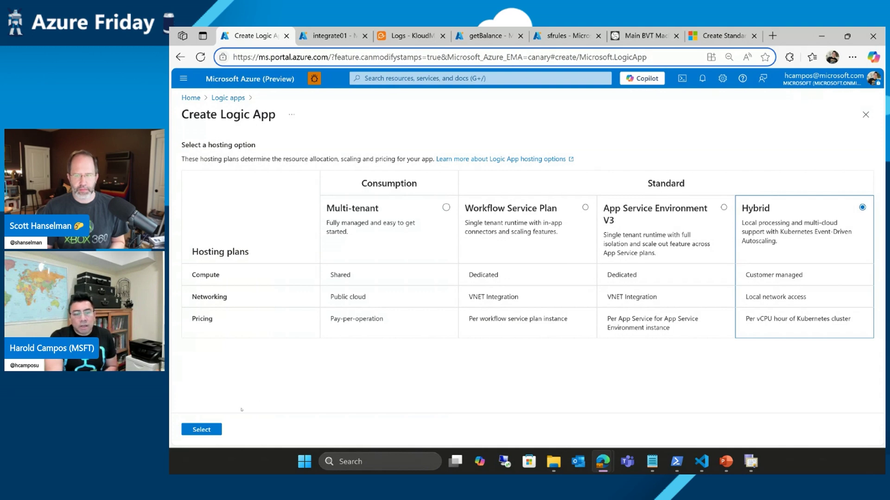
click(220, 429)
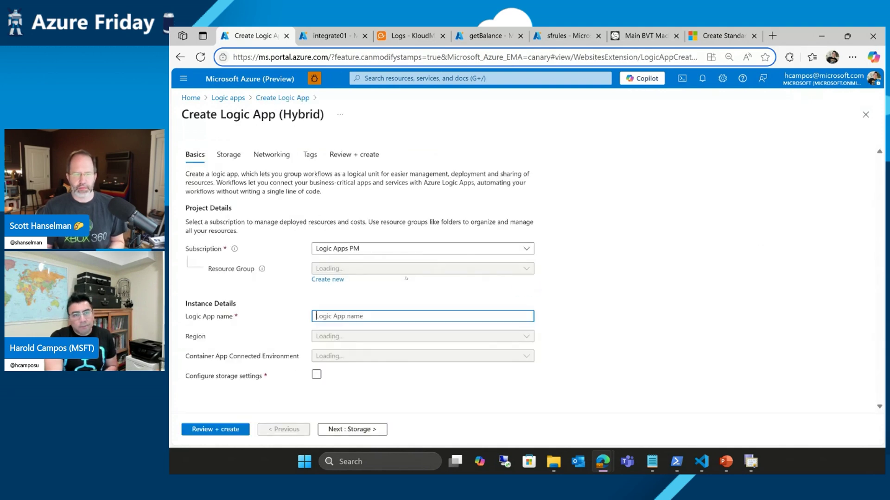
click(445, 270)
click(447, 313)
text(integrate02)
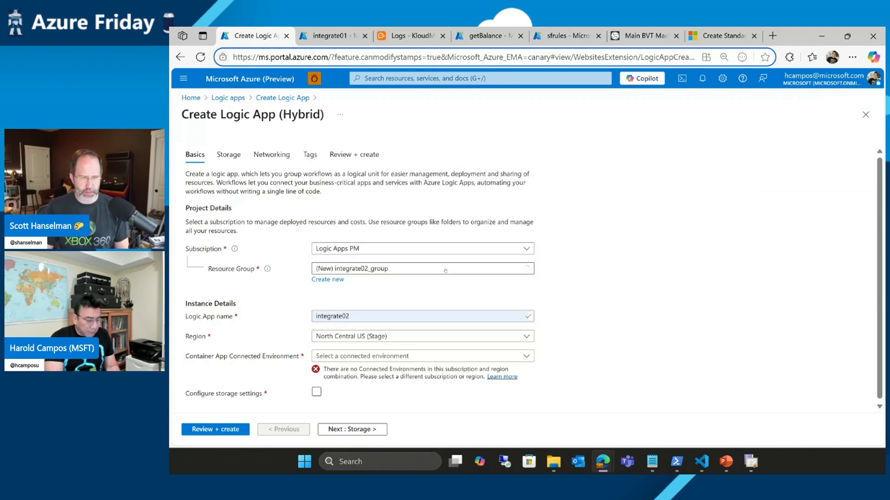
Assign the existing resource group named after the account owner and change the logic app name to integrate03.
click(424, 267)
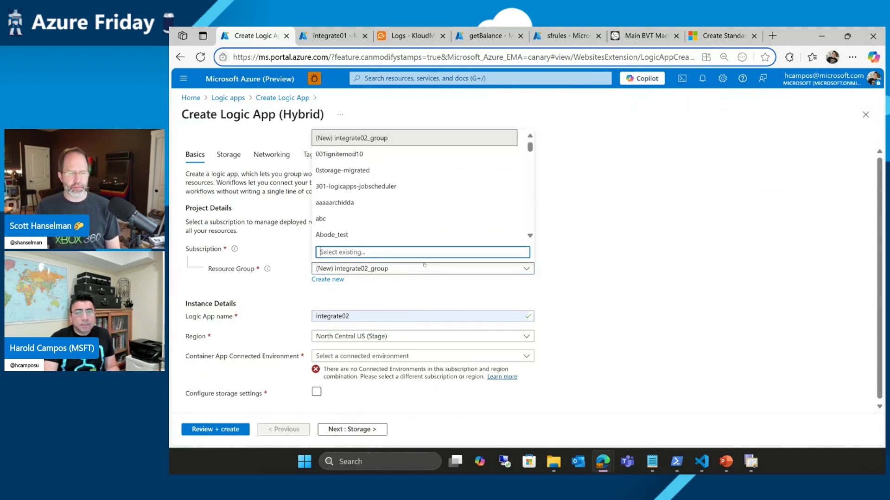
text(hcamposu)
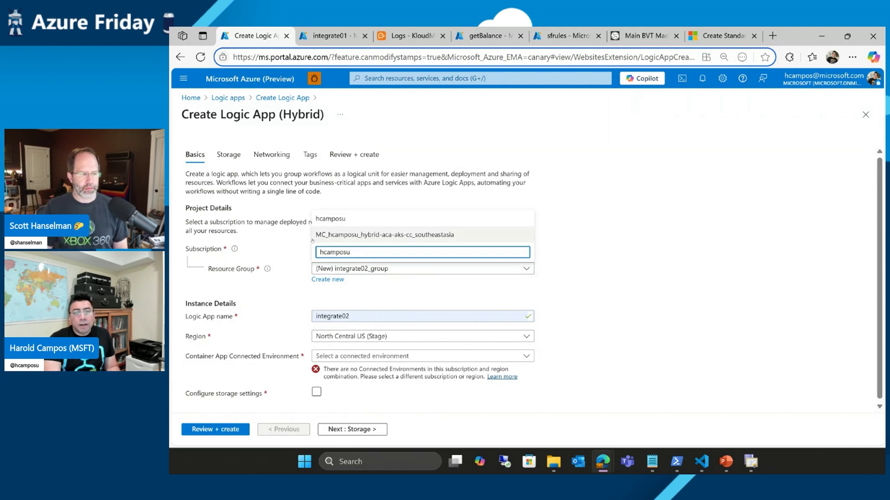
click(330, 218)
click(376, 317)
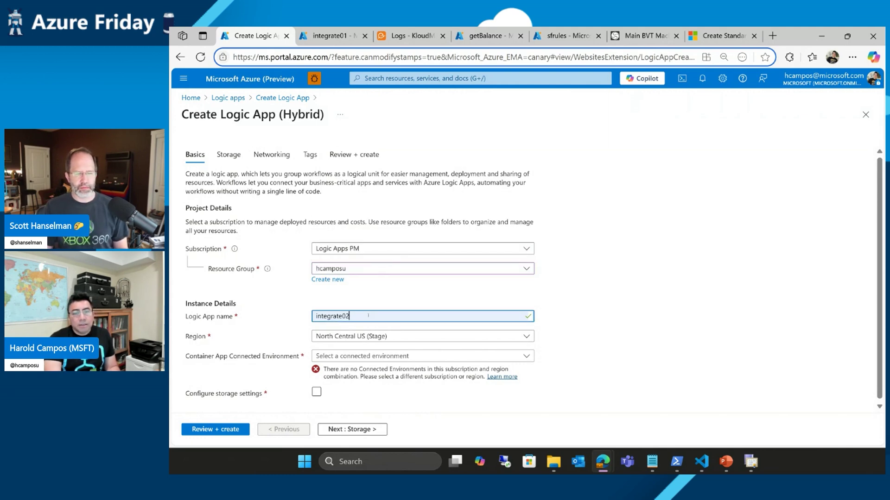
key(BackSpace)
text(3)
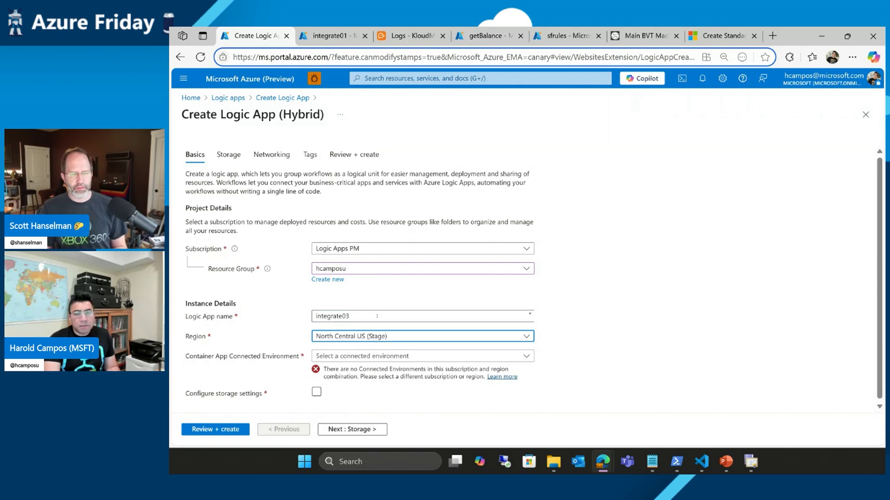
Set the region to Southeast Asia and check the available Container App connected environments.
click(349, 338)
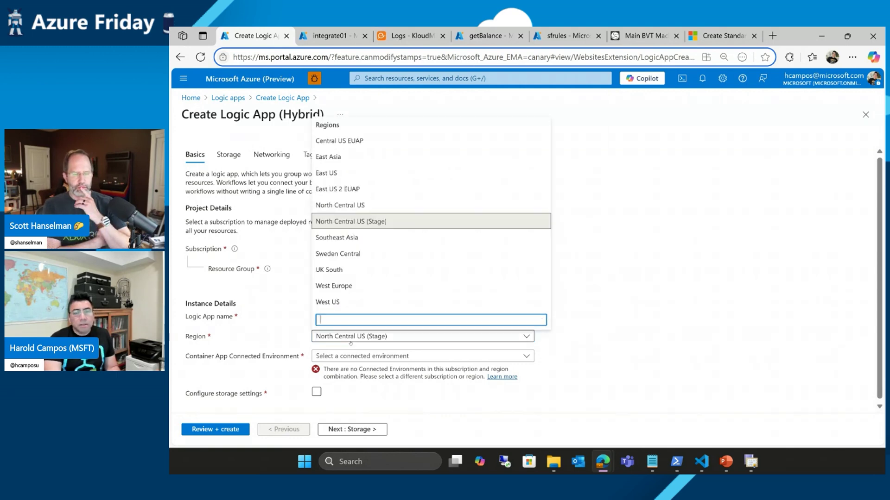
click(371, 237)
click(374, 356)
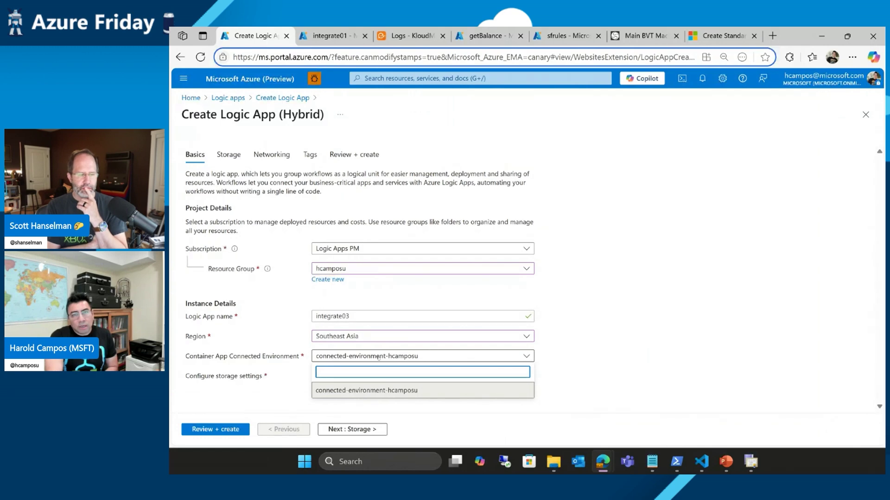
click(284, 361)
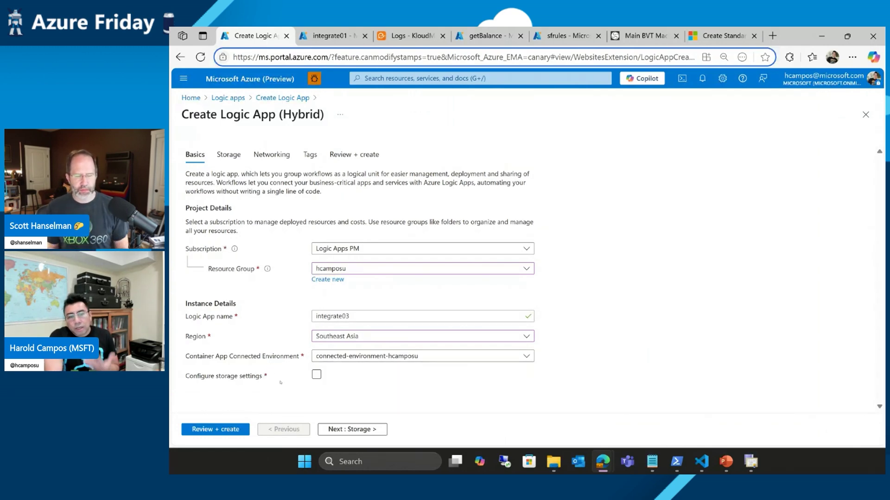
Continue to the storage settings, fill in the SQL connection string, and decline saving the password.
click(339, 430)
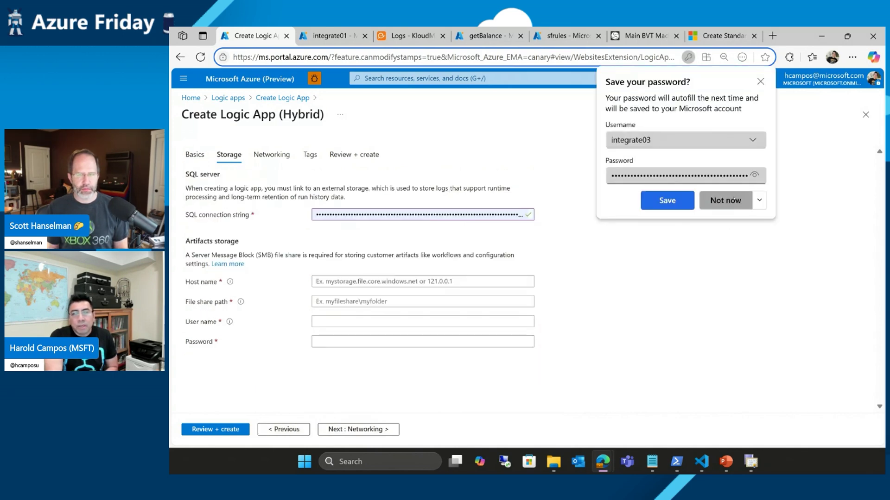
click(723, 199)
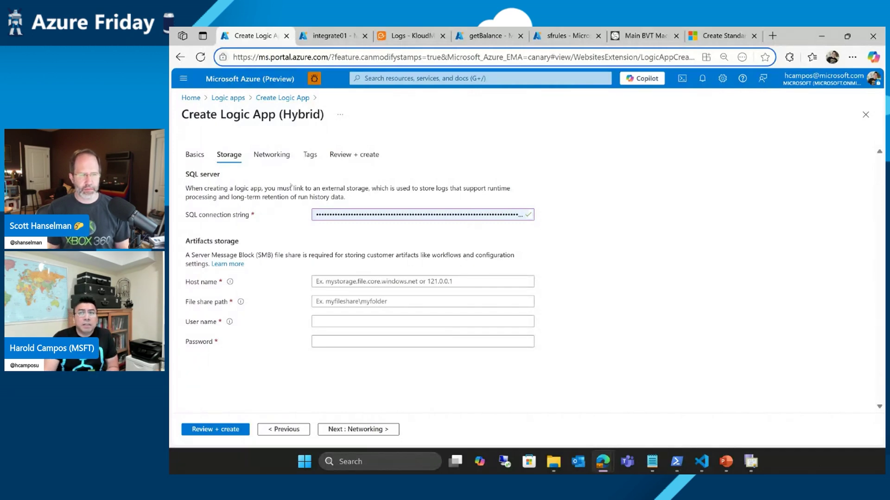
Examine the Call an IBM i program action in the getBalance workflow and glance at the CEDRBANK source code.
click(484, 36)
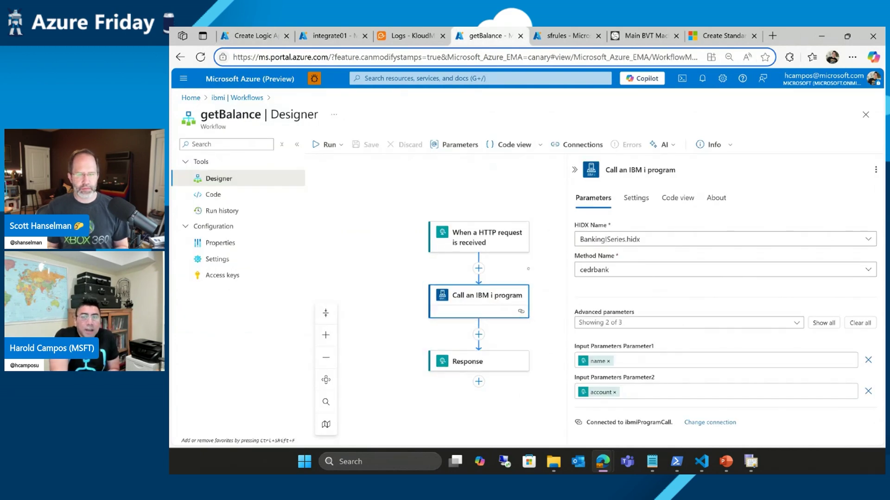
click(480, 282)
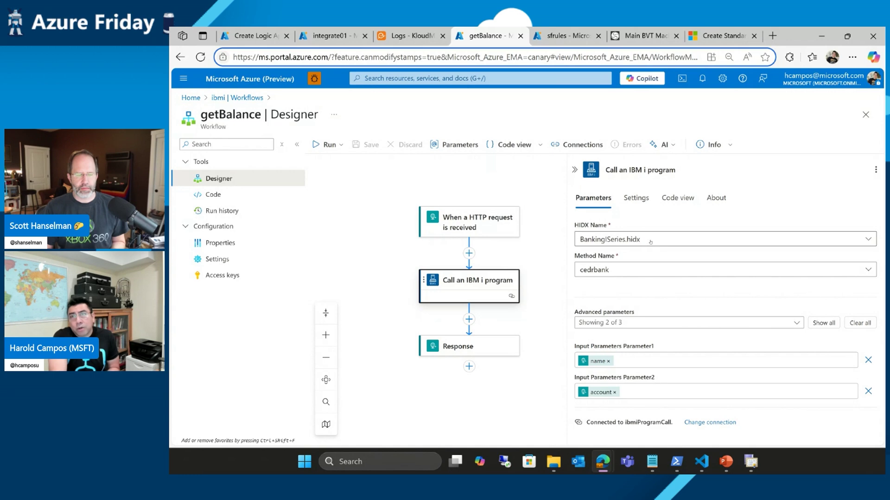
key(ctrl+6)
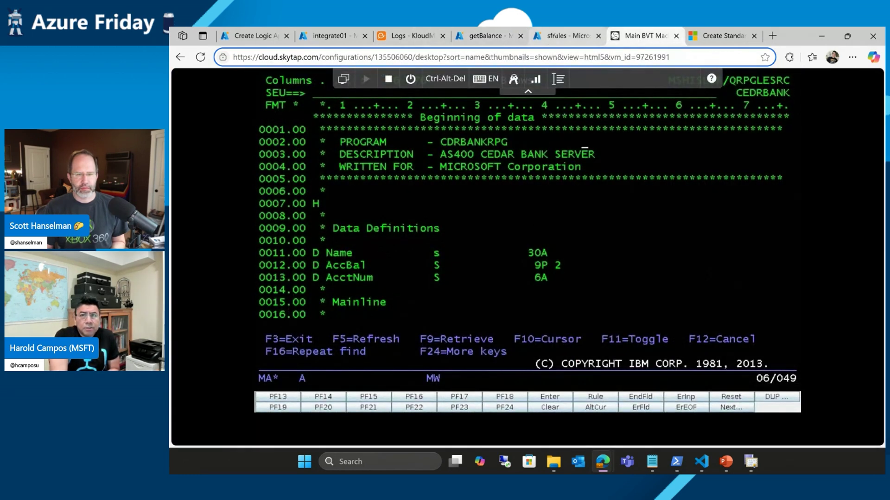
key(ctrl+5)
click(496, 37)
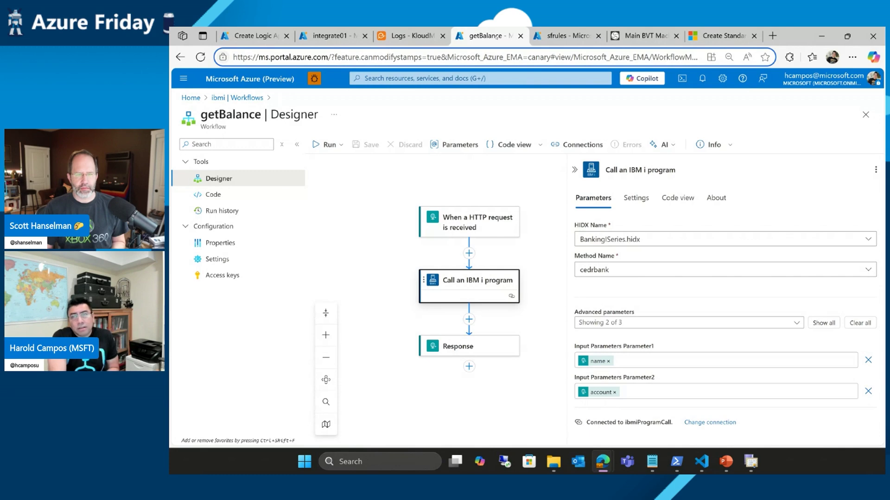
Bring up the integrate01 hybrid logic app and look through its resource sections, collapsing Workflows and Artifacts.
click(327, 36)
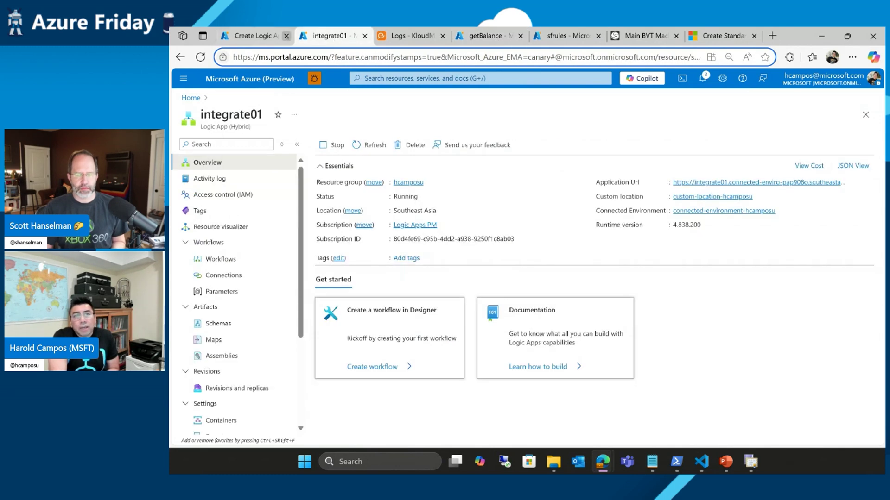
key(ctrl+1)
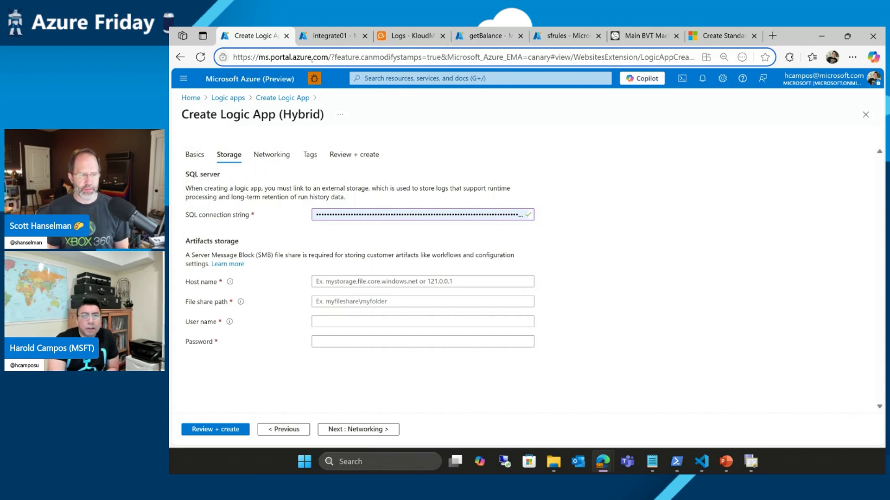
click(327, 35)
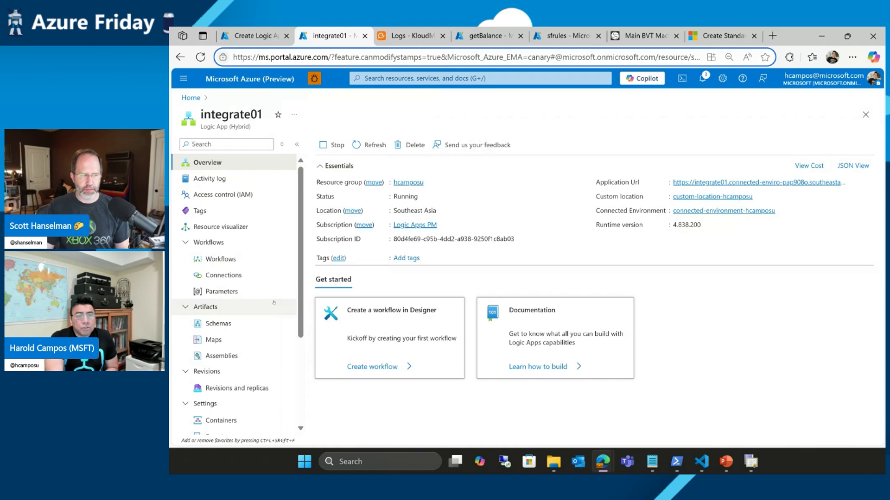
scroll(273, 303, down, 3)
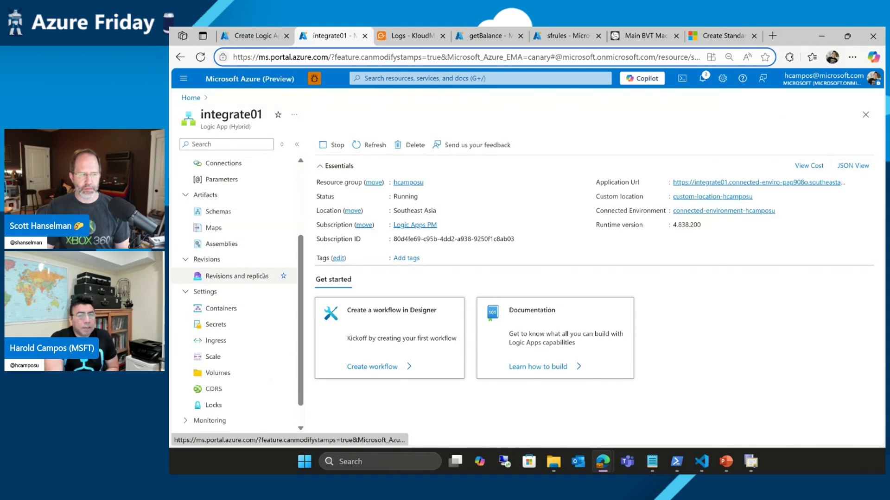
scroll(262, 276, up, 3)
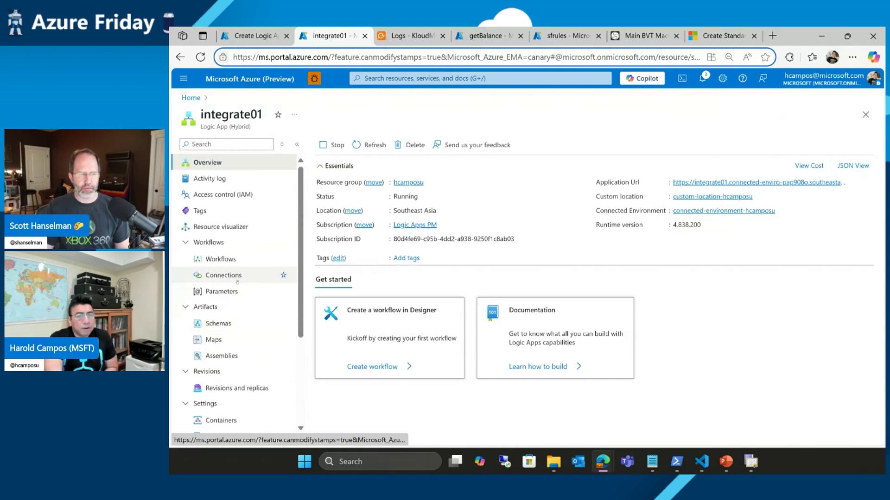
click(216, 242)
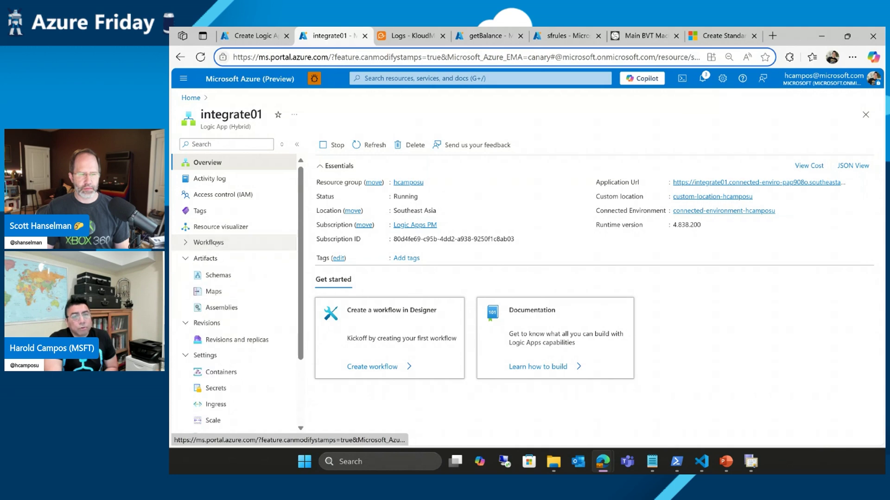
click(216, 260)
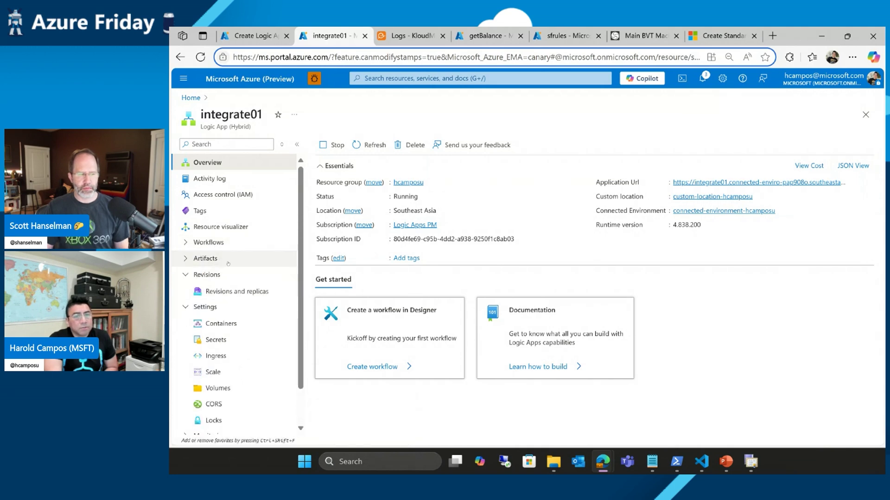
click(226, 275)
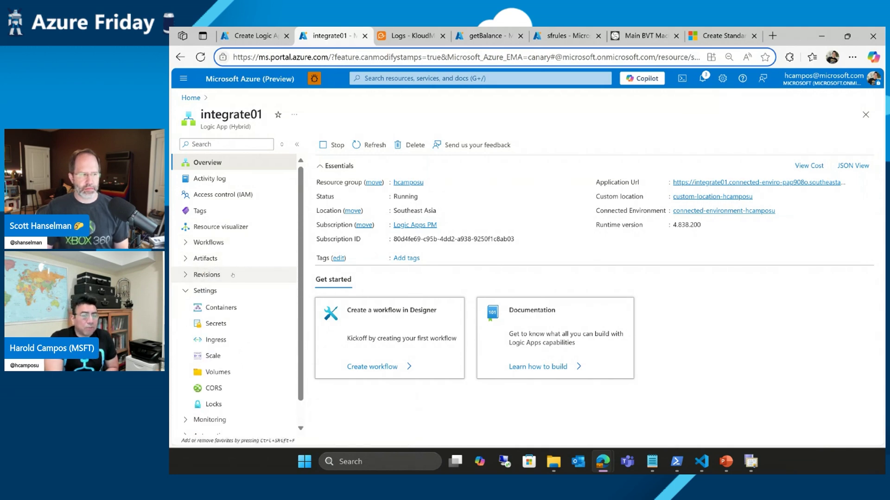
click(233, 274)
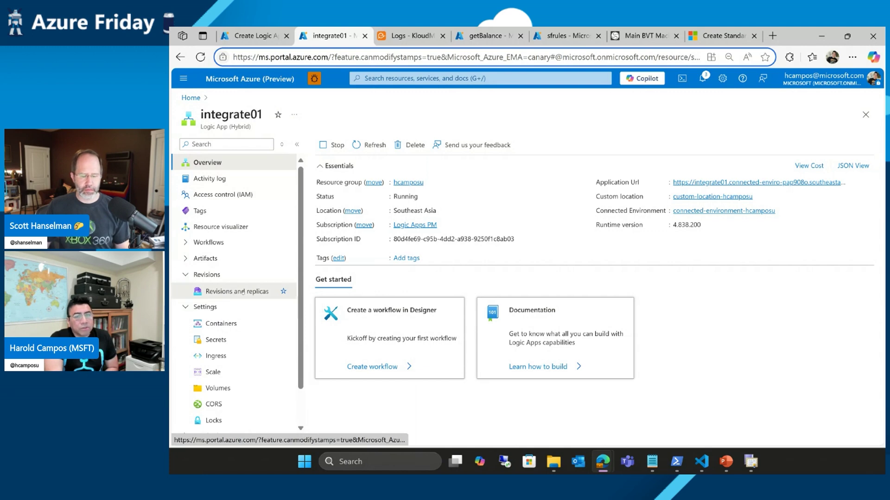
Review the active and inactive revisions of integrate01, plus its container properties.
click(243, 293)
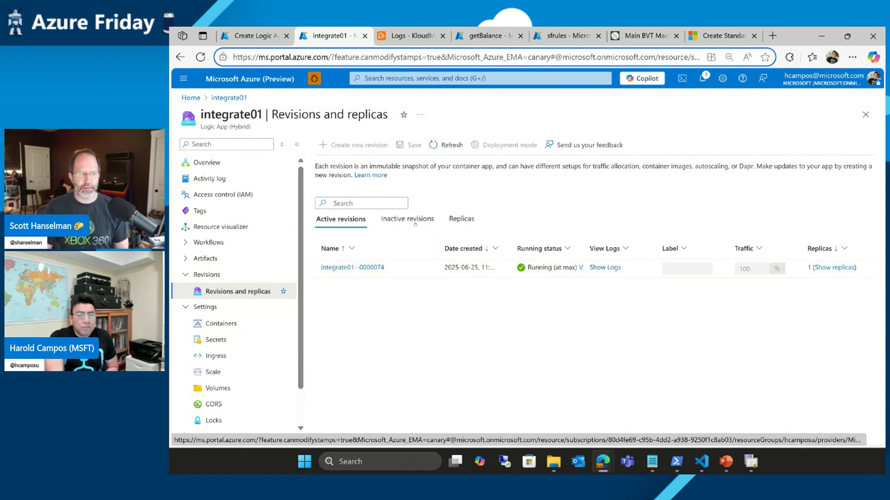
click(396, 224)
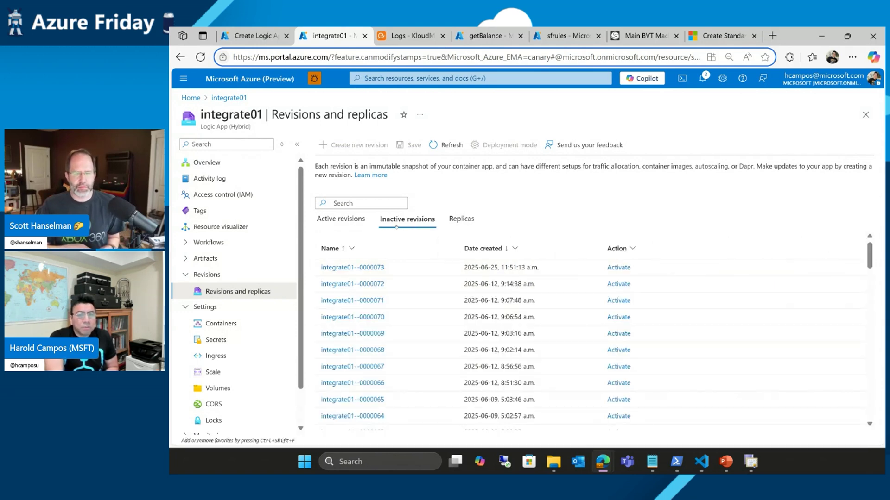
click(349, 221)
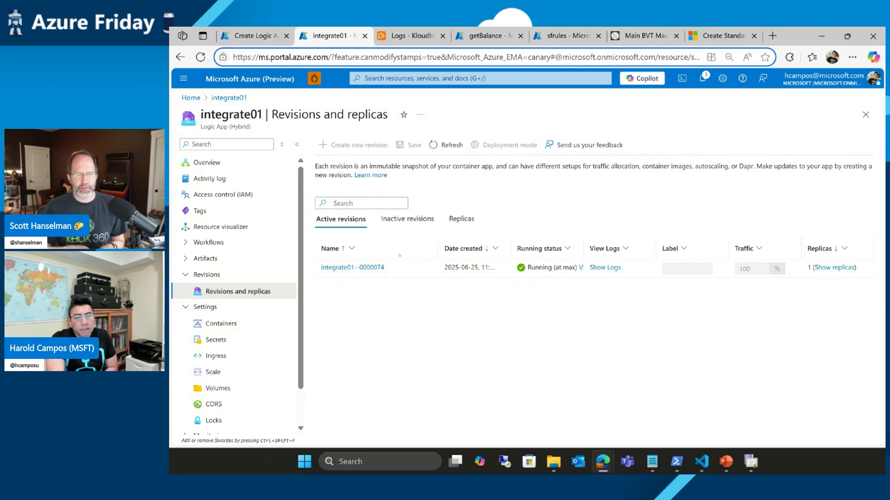
click(234, 324)
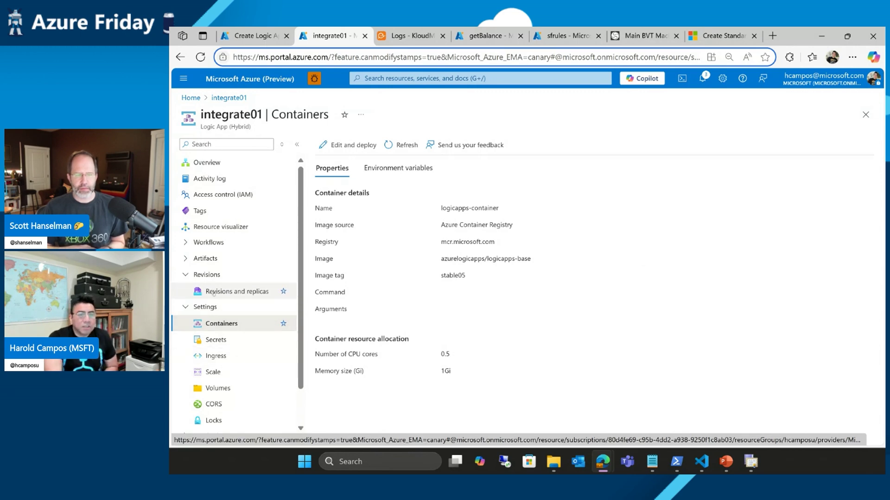
click(188, 274)
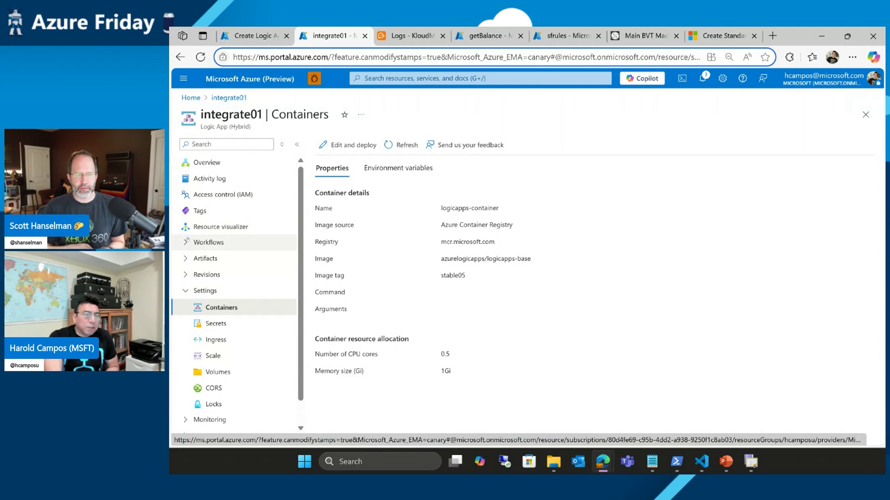
List the workflows of integrate01 and compare the workflow types offered for a new one, without creating it.
click(187, 241)
click(255, 261)
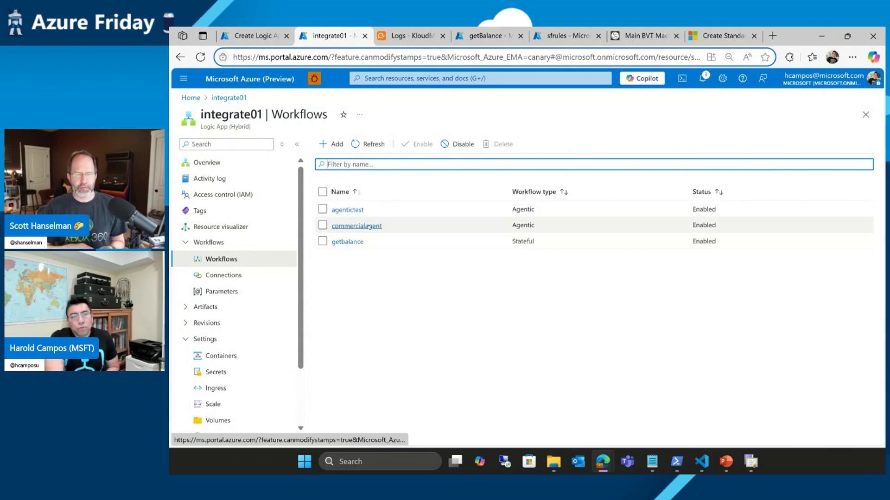
click(335, 144)
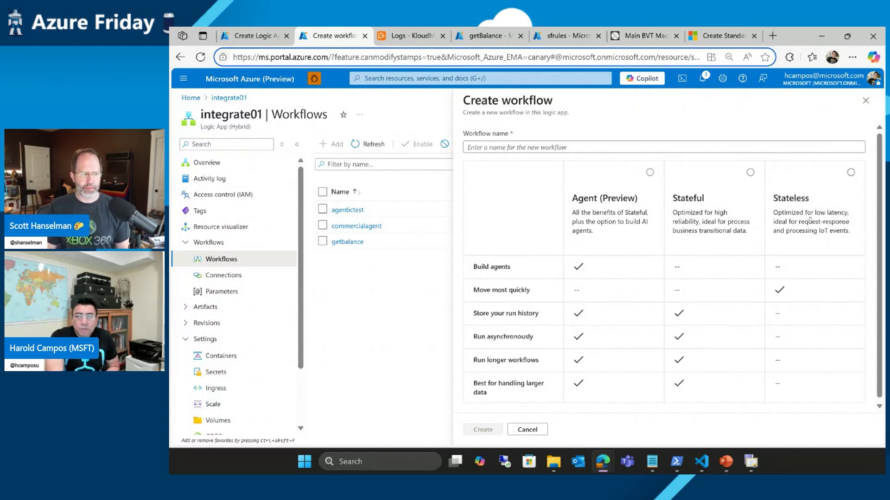
click(527, 430)
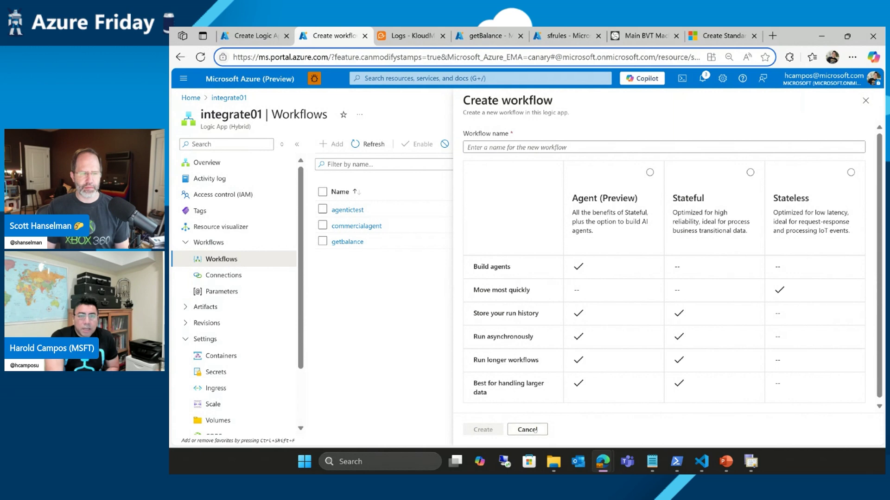
Open the commercialagent workflow and review the Commercial Agent's deployment model and system instructions.
click(373, 226)
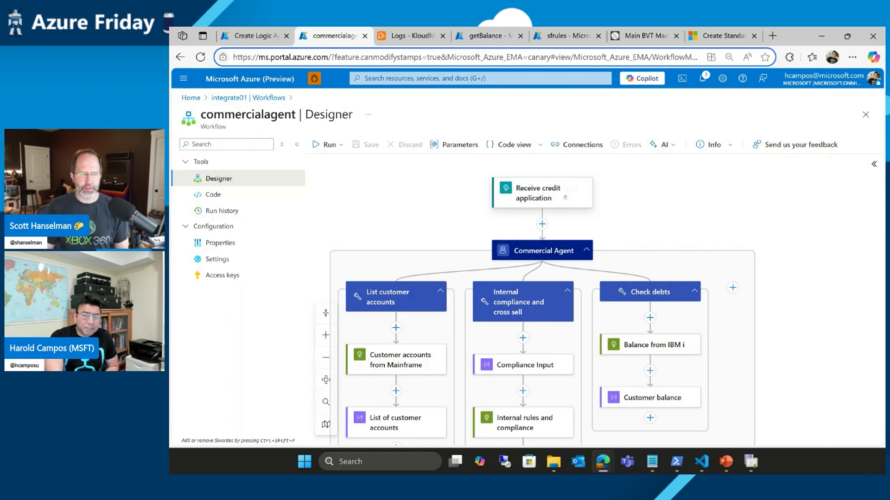
click(542, 250)
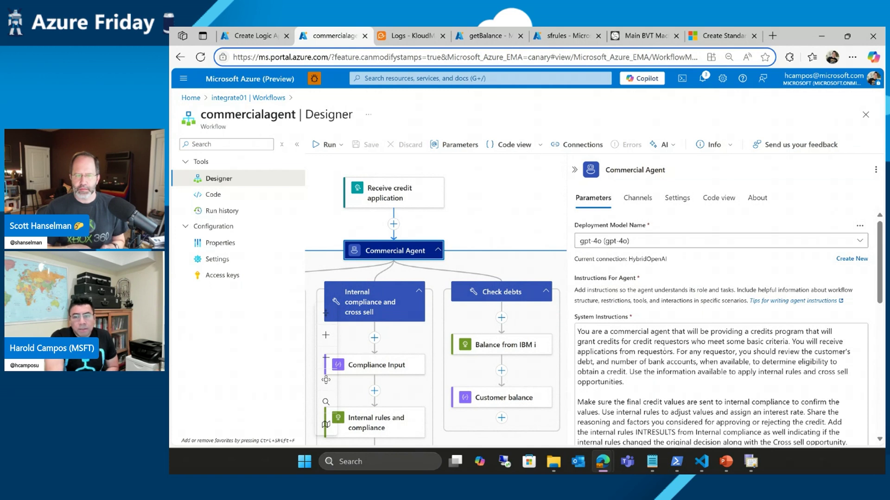
scroll(665, 351, down, 1)
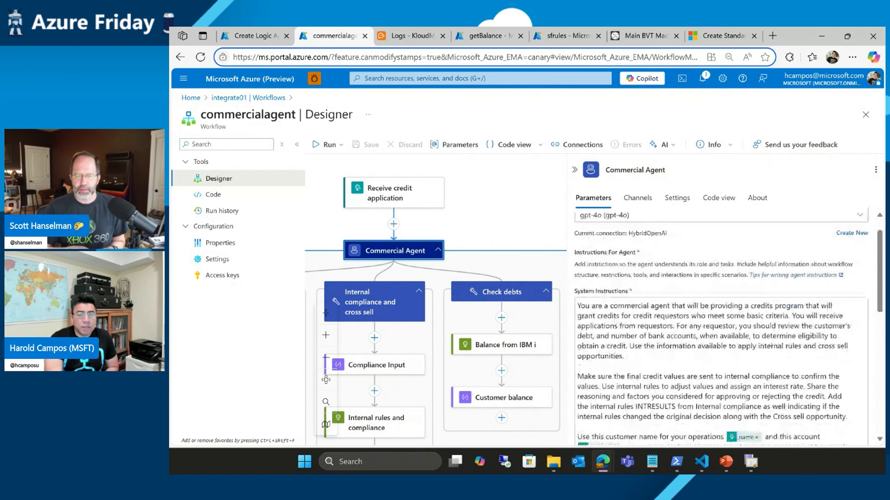
scroll(720, 324, down, 1)
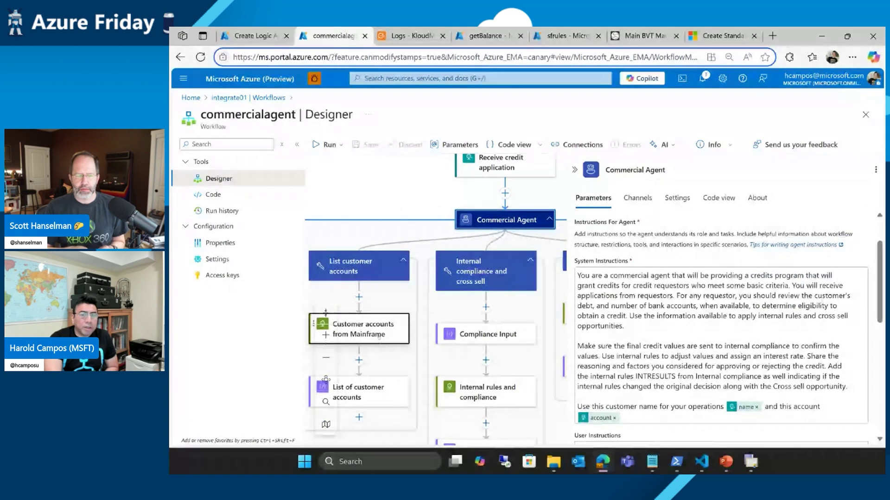
Examine the parameters of the Customer accounts from Mainframe action and close its details.
click(379, 336)
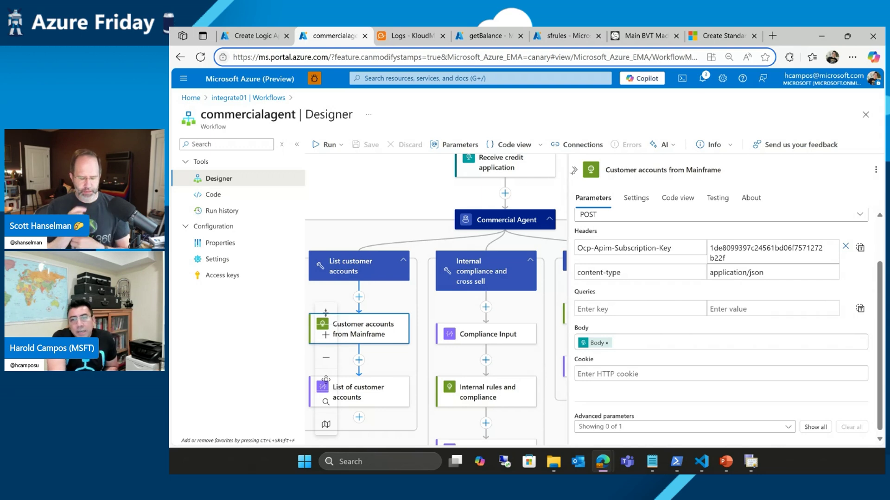
click(573, 170)
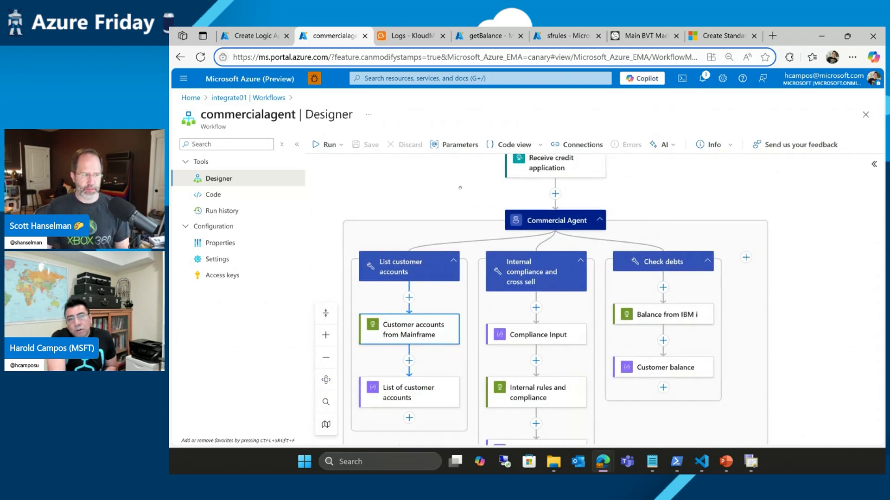